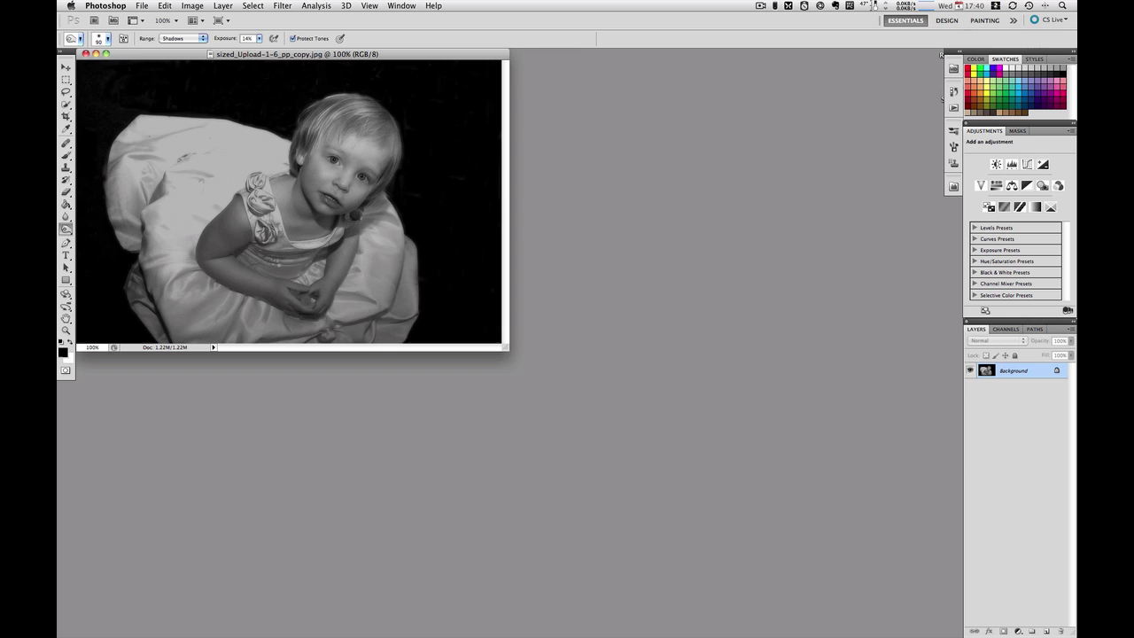
Add a Curves adjustment layer with the Negative (RGB) preset and set its blend mode to Soft Light
click(1017, 631)
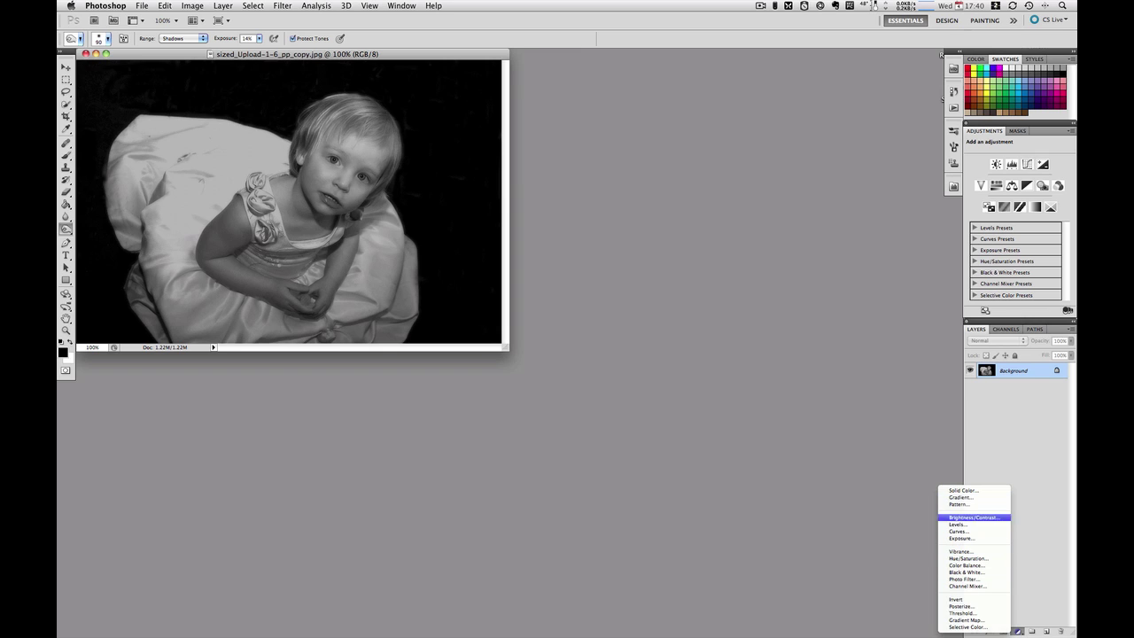
click(966, 530)
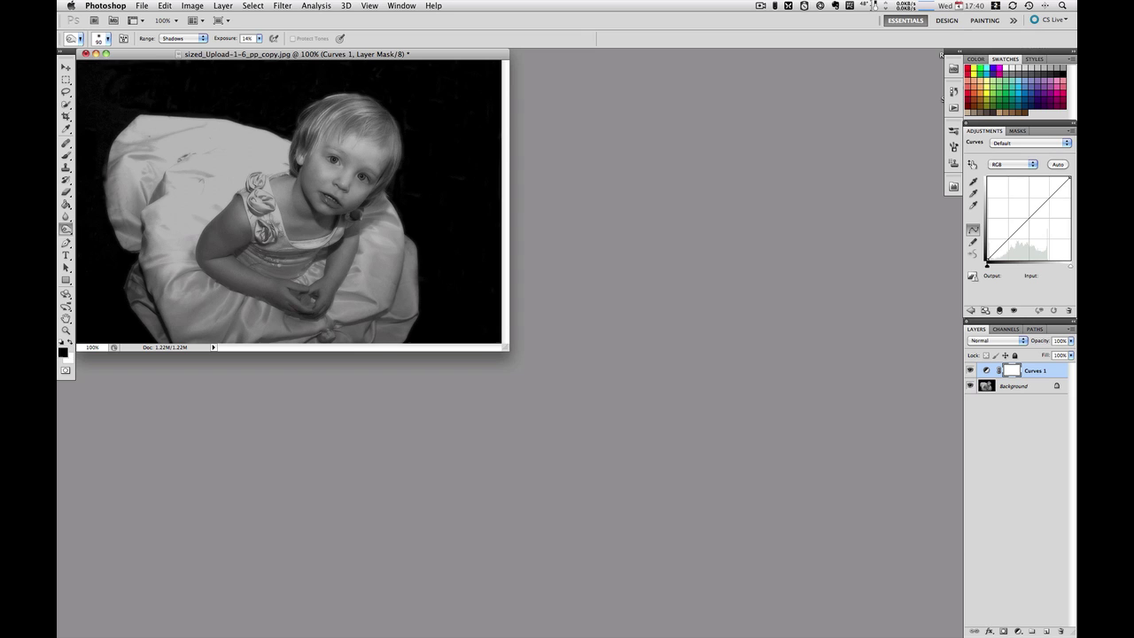
click(1029, 143)
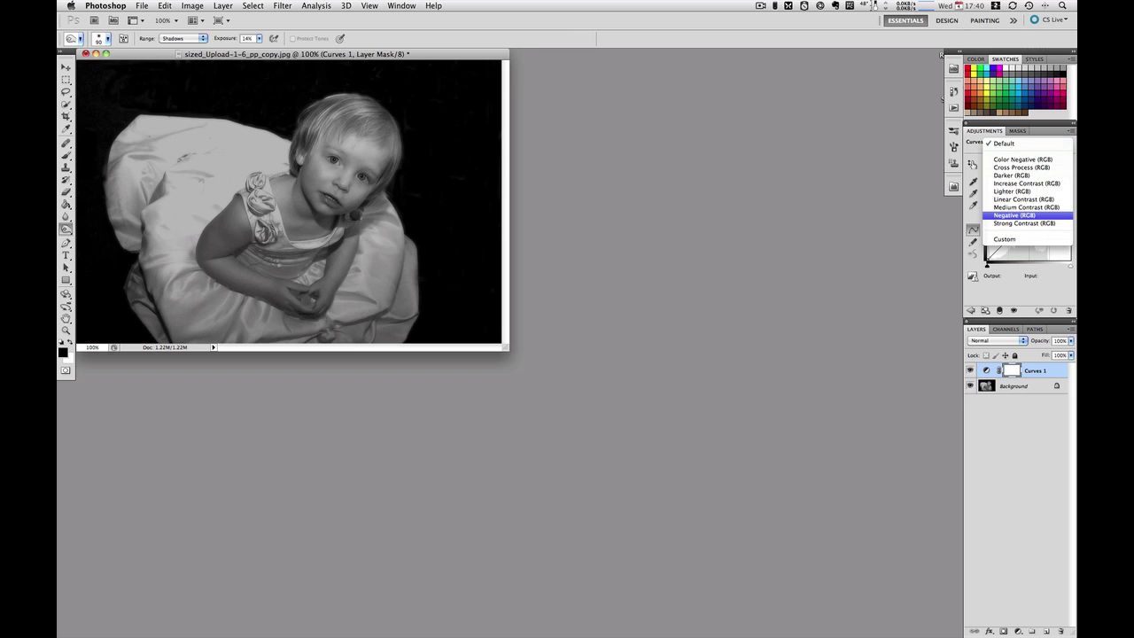
click(1015, 215)
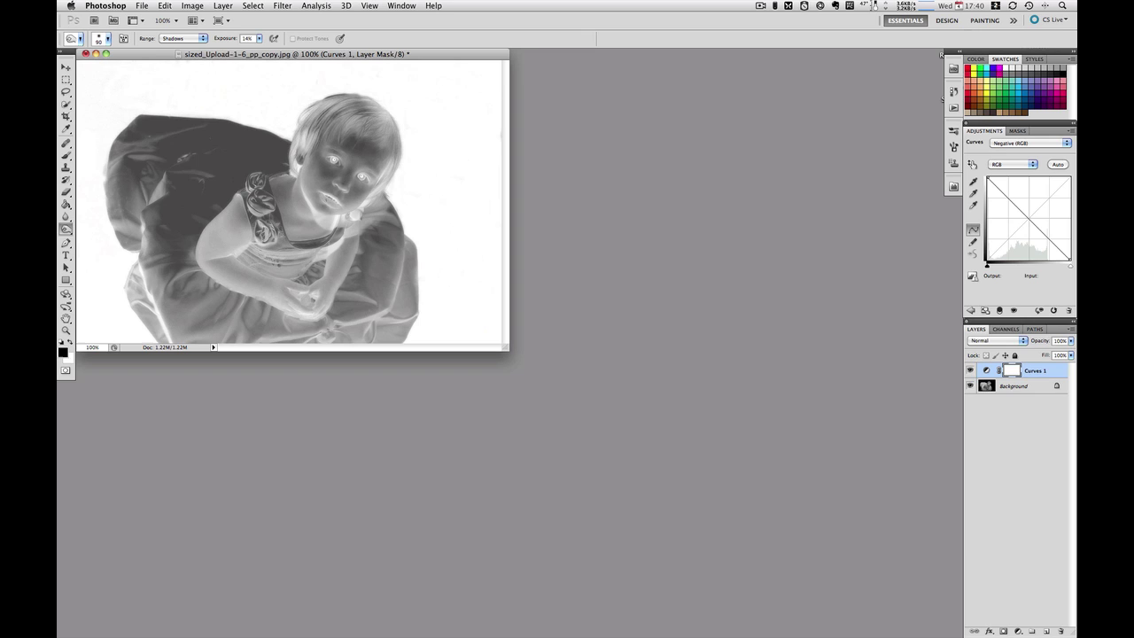
click(996, 340)
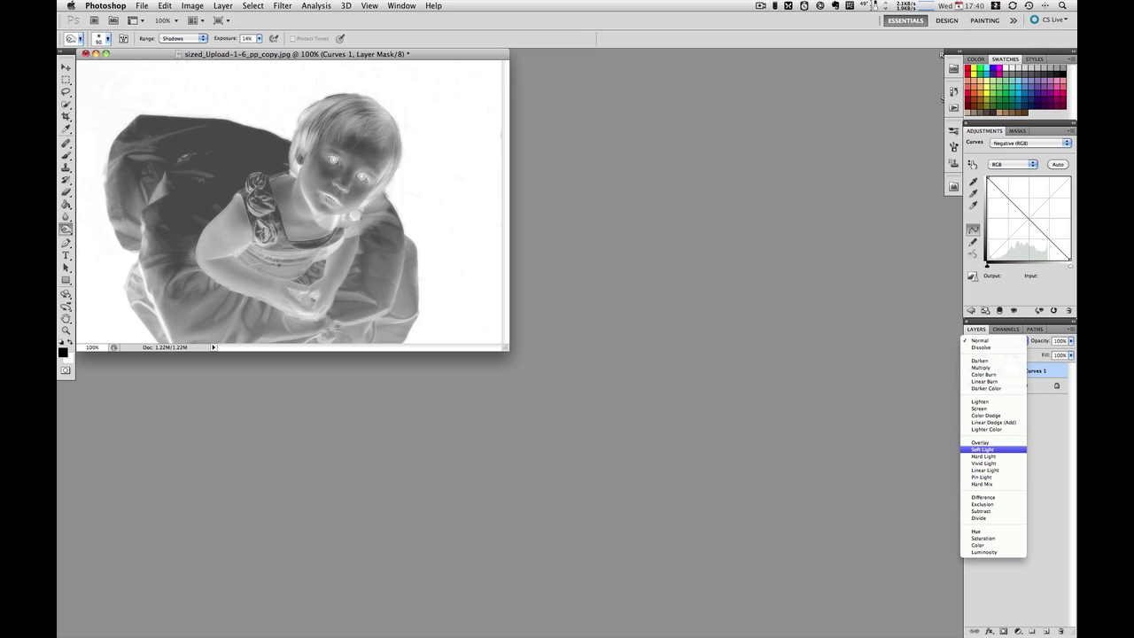
click(983, 450)
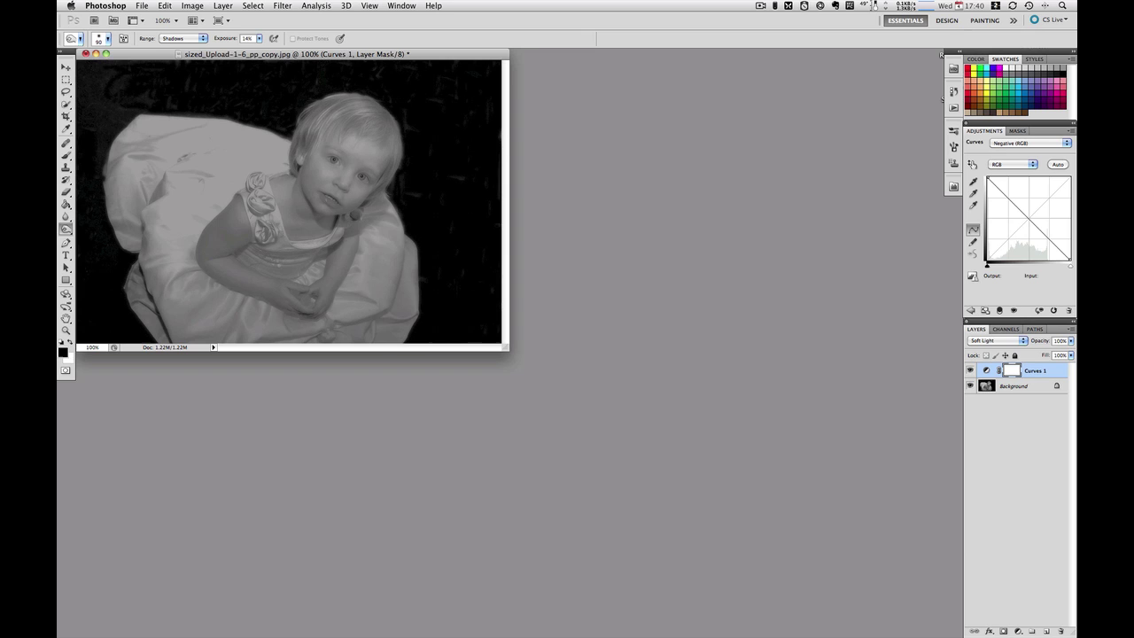
Try the Hard Light blend mode on the Curves adjustment layer and return it to Soft Light
click(996, 341)
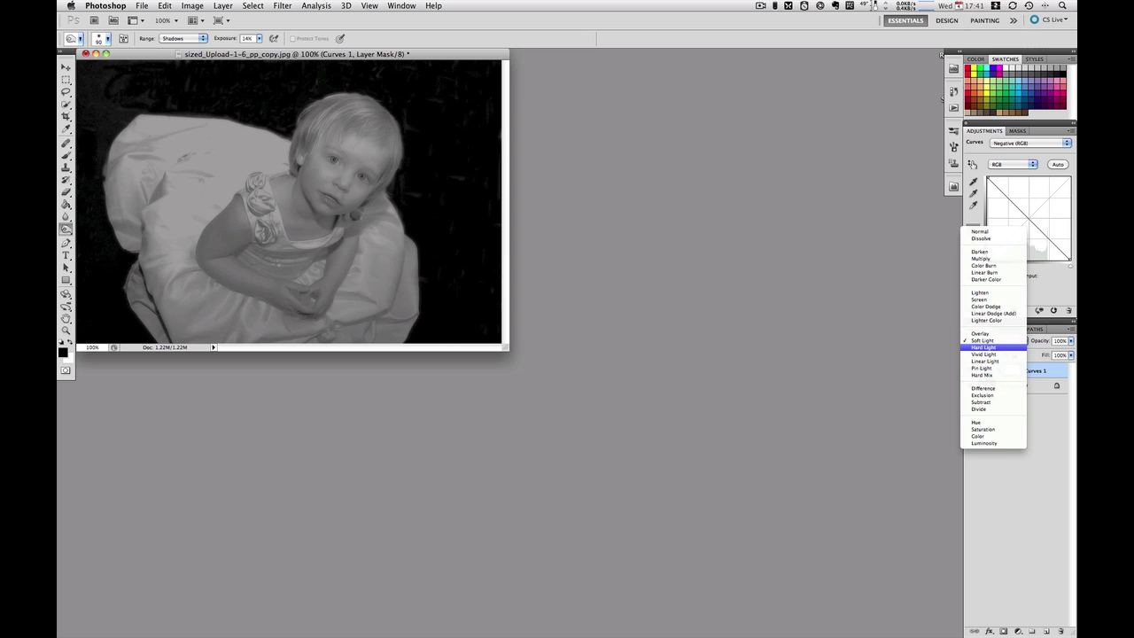
click(983, 346)
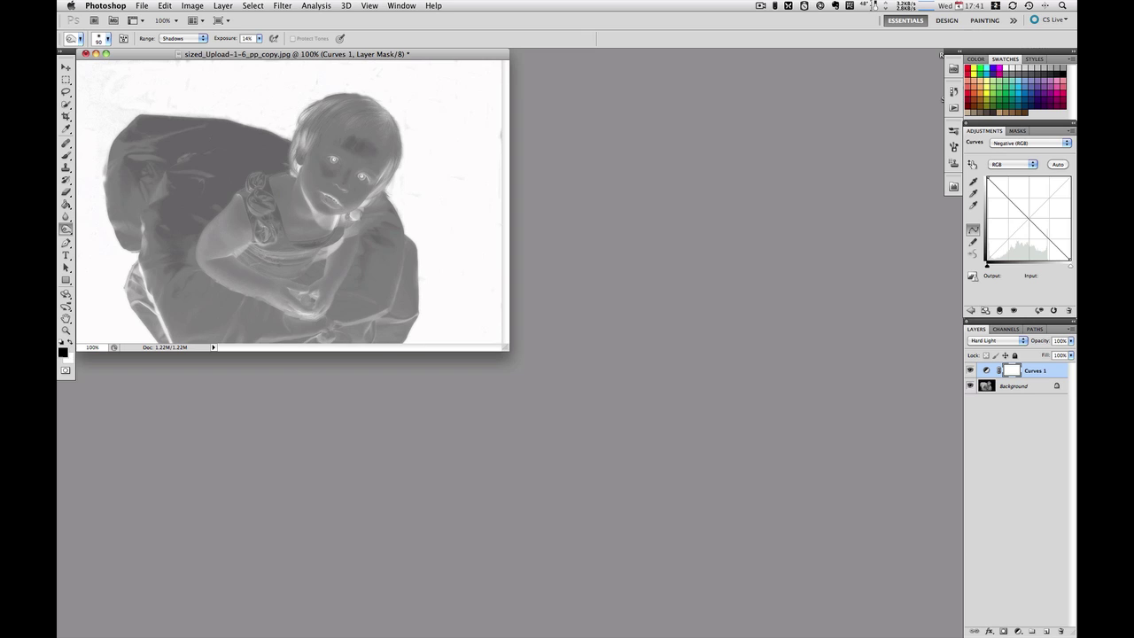
click(996, 340)
click(983, 331)
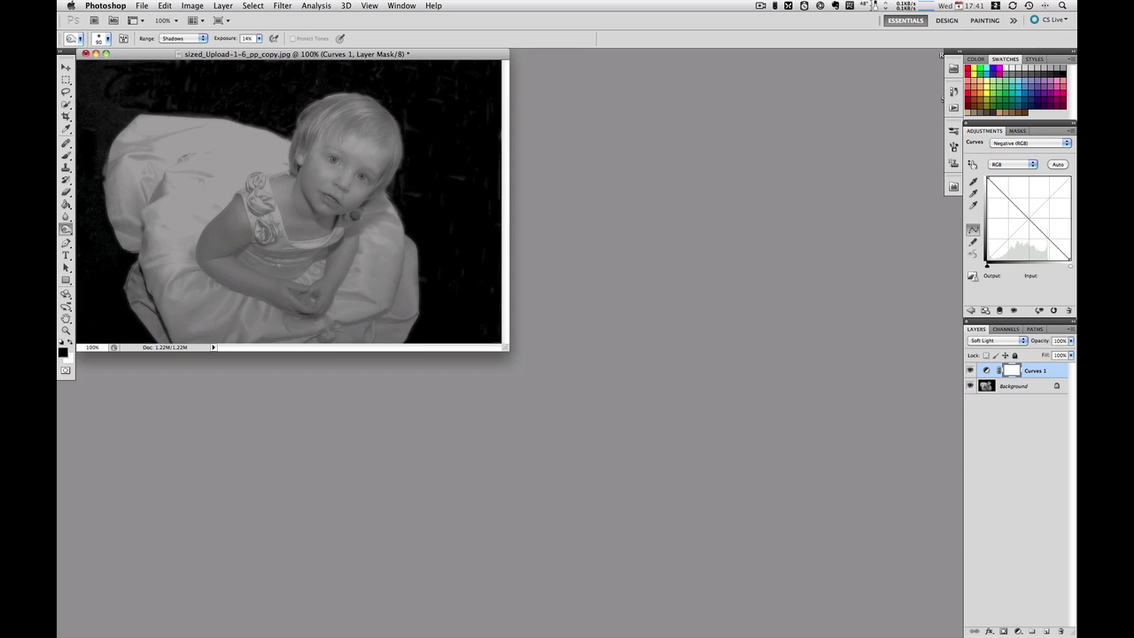
Duplicate the Background layer and burn away the light patches in the dark backdrop around the child at 20% exposure, range Shadows
click(1013, 387)
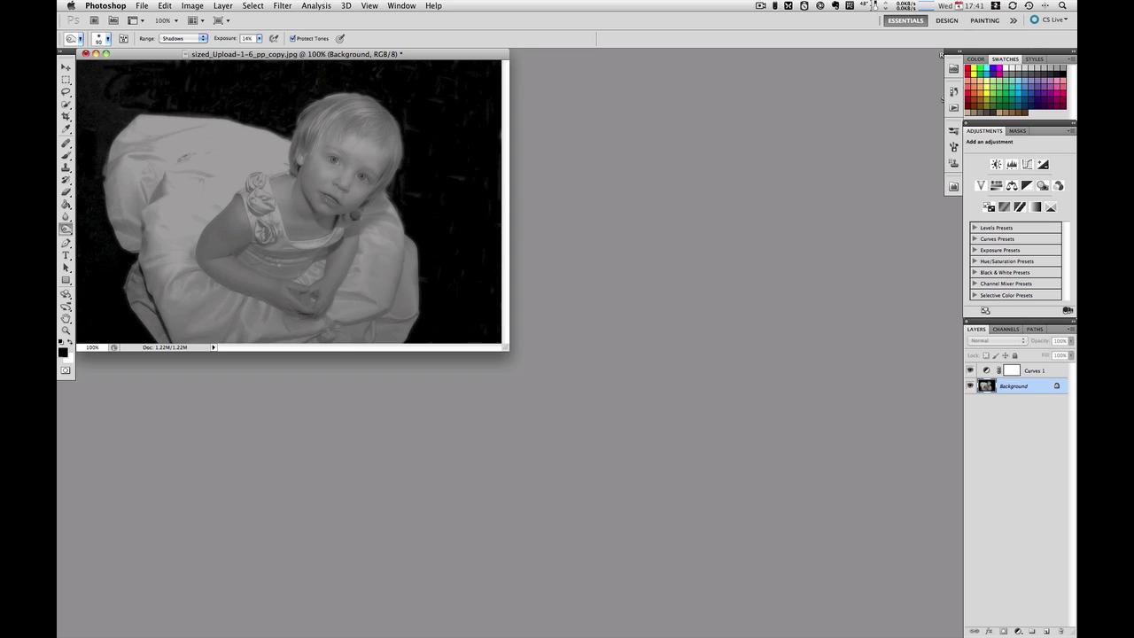
key(super+j)
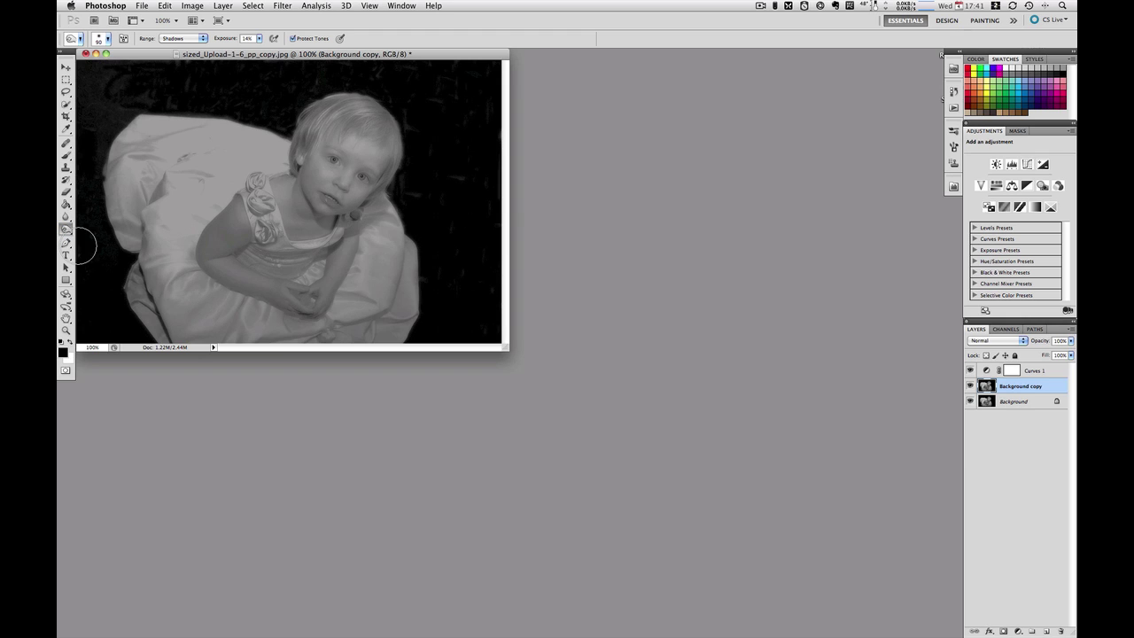
click(259, 38)
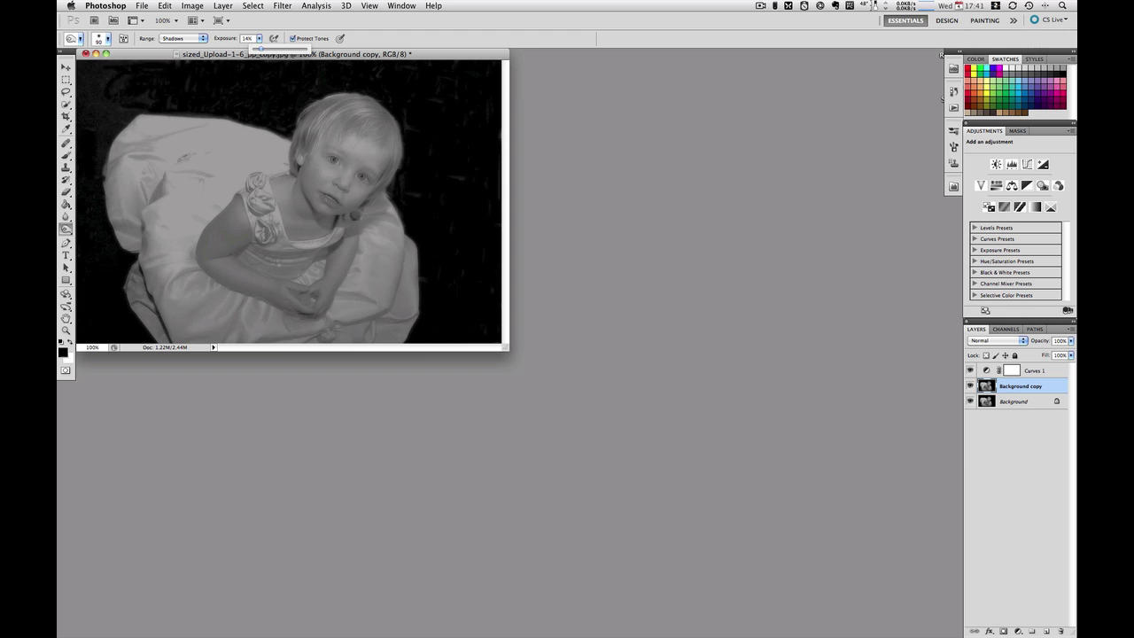
click(449, 113)
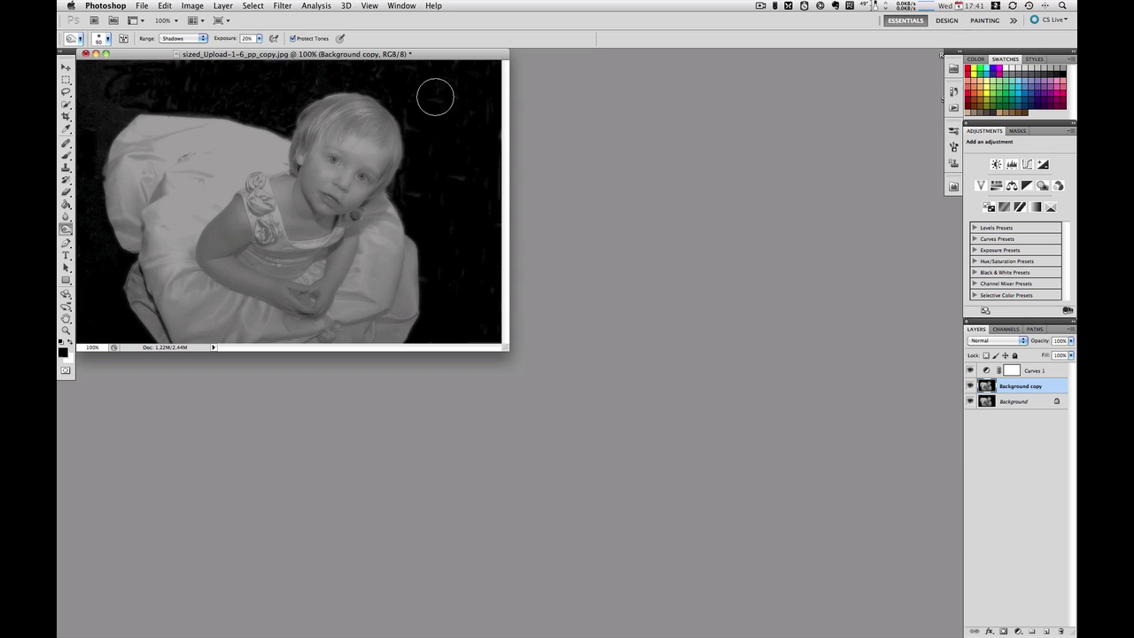
mouse_move(424, 80)
mouse_down()
mouse_move(382, 65)
mouse_move(391, 84)
mouse_move(368, 73)
mouse_move(406, 92)
mouse_move(426, 131)
mouse_move(391, 89)
mouse_move(404, 114)
mouse_up()
mouse_move(409, 124)
mouse_down()
mouse_move(419, 210)
mouse_move(411, 181)
mouse_move(408, 194)
mouse_move(419, 179)
mouse_move(409, 192)
mouse_move(438, 266)
mouse_move(437, 306)
mouse_move(434, 247)
mouse_move(439, 317)
mouse_move(439, 257)
mouse_move(451, 293)
mouse_move(459, 249)
mouse_move(473, 263)
mouse_move(459, 167)
mouse_move(489, 199)
mouse_move(494, 324)
mouse_move(482, 123)
mouse_move(463, 96)
mouse_move(485, 125)
mouse_move(481, 74)
mouse_move(497, 164)
mouse_move(402, 118)
mouse_move(479, 81)
mouse_move(493, 317)
mouse_move(480, 342)
mouse_move(463, 225)
mouse_move(457, 274)
mouse_move(434, 243)
mouse_move(435, 319)
mouse_move(423, 341)
mouse_move(441, 255)
mouse_move(416, 203)
mouse_move(432, 179)
mouse_move(398, 185)
mouse_move(409, 187)
mouse_move(407, 152)
mouse_move(392, 101)
mouse_move(345, 62)
mouse_move(301, 82)
mouse_move(346, 77)
mouse_up()
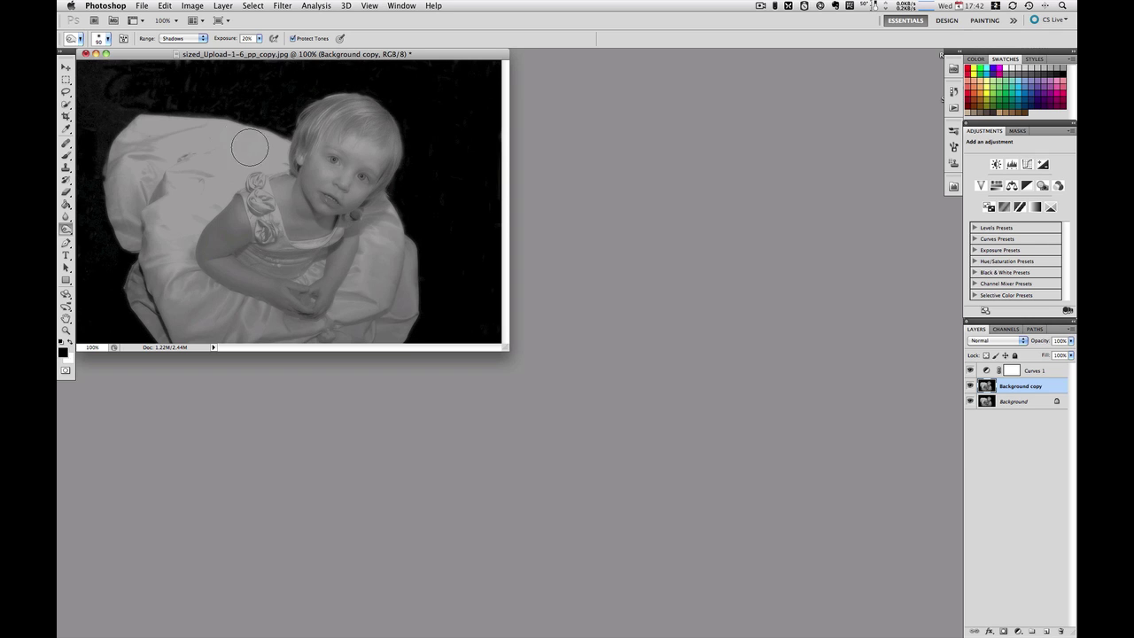
mouse_move(272, 94)
mouse_down()
mouse_move(310, 85)
mouse_move(283, 119)
mouse_move(250, 106)
mouse_move(285, 119)
mouse_move(245, 99)
mouse_move(223, 98)
mouse_move(264, 111)
mouse_move(197, 98)
mouse_move(259, 103)
mouse_move(286, 73)
mouse_move(271, 72)
mouse_move(292, 69)
mouse_move(151, 66)
mouse_move(203, 66)
mouse_move(196, 89)
mouse_move(149, 92)
mouse_move(195, 99)
mouse_move(133, 92)
mouse_move(171, 77)
mouse_move(84, 78)
mouse_move(106, 71)
mouse_move(76, 93)
mouse_up()
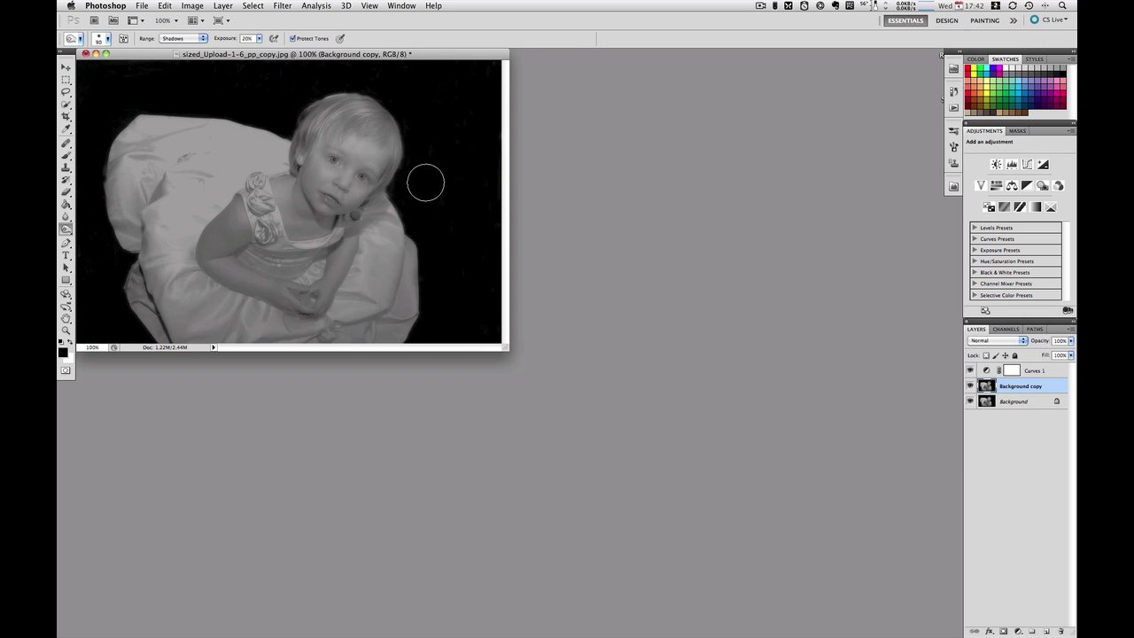
Compare the backdrop before and after burning by repeatedly hiding and showing the Background copy layer
click(969, 386)
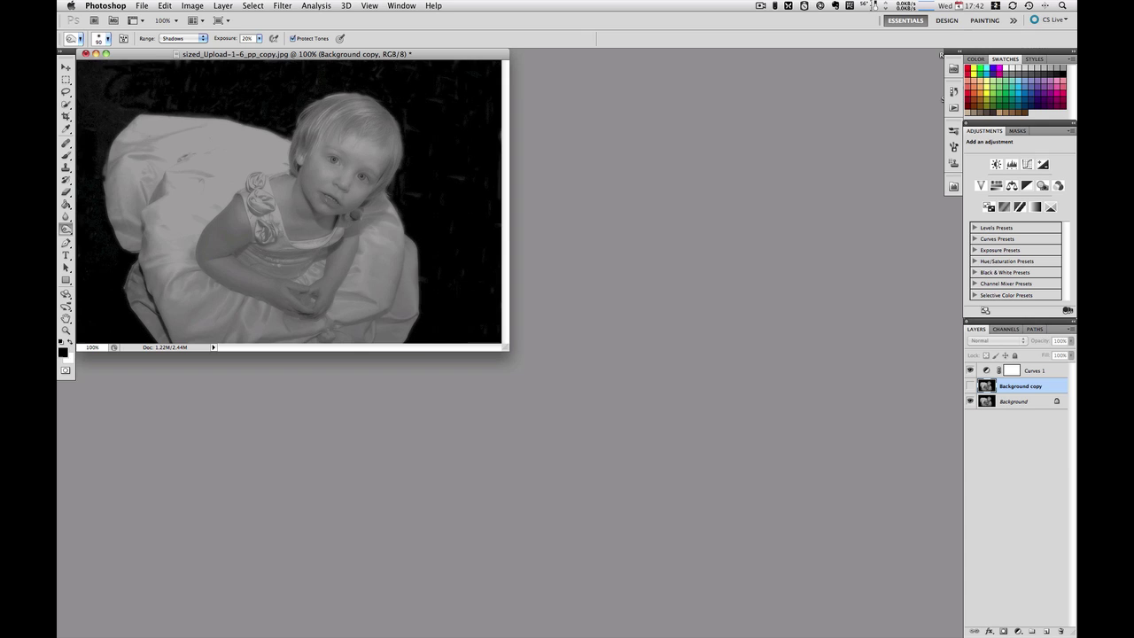
click(969, 386)
click(969, 386)
click(969, 387)
click(970, 386)
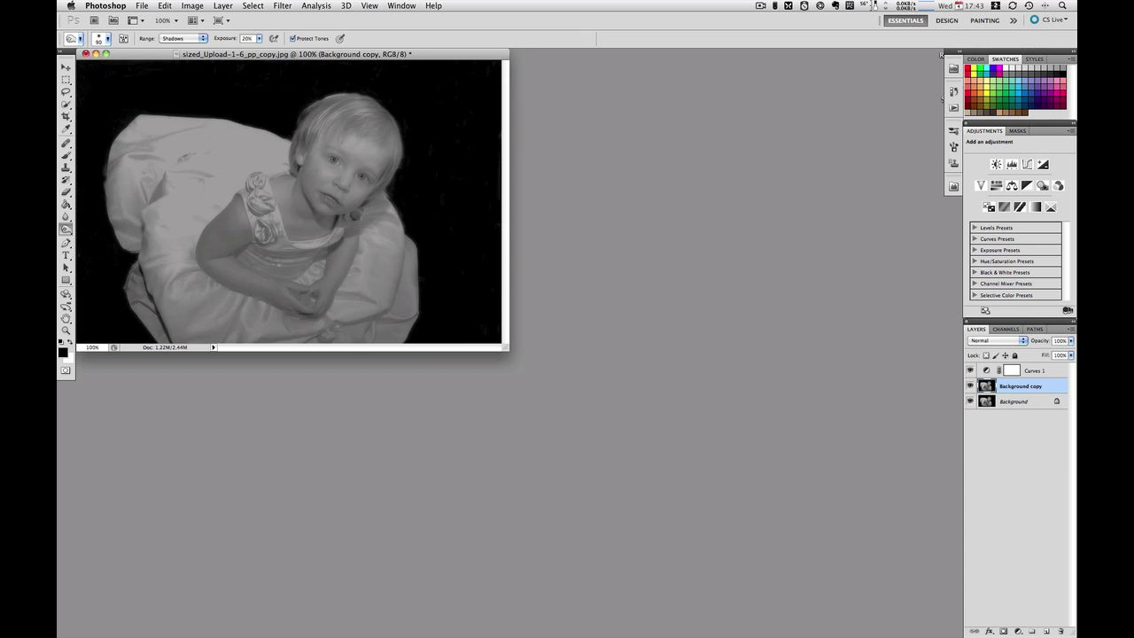
click(969, 387)
click(970, 387)
click(969, 386)
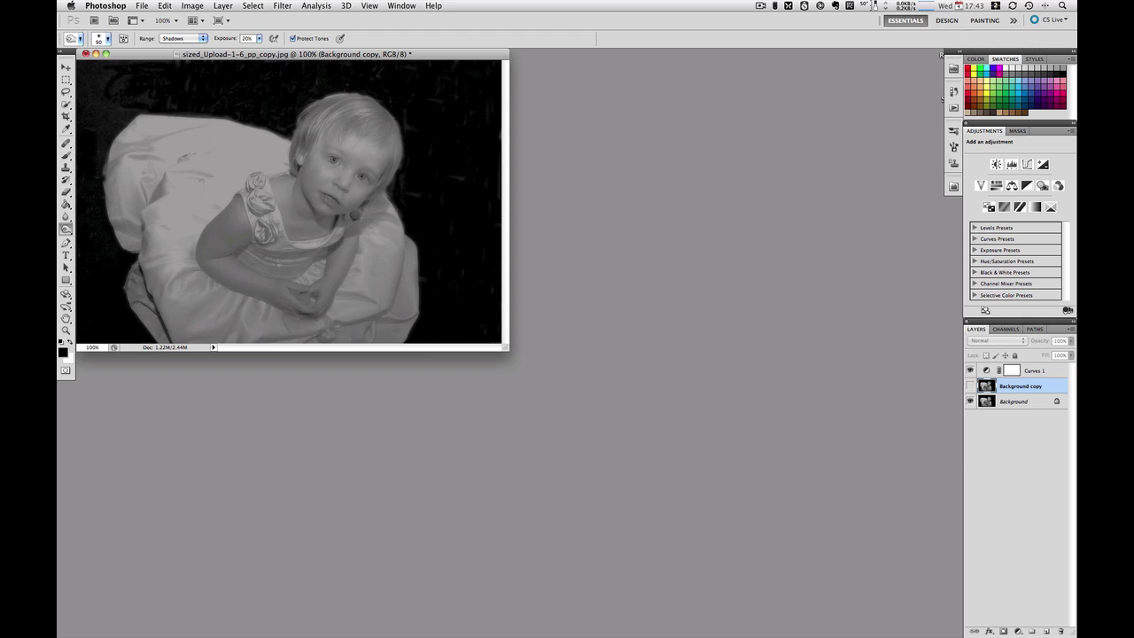
click(969, 386)
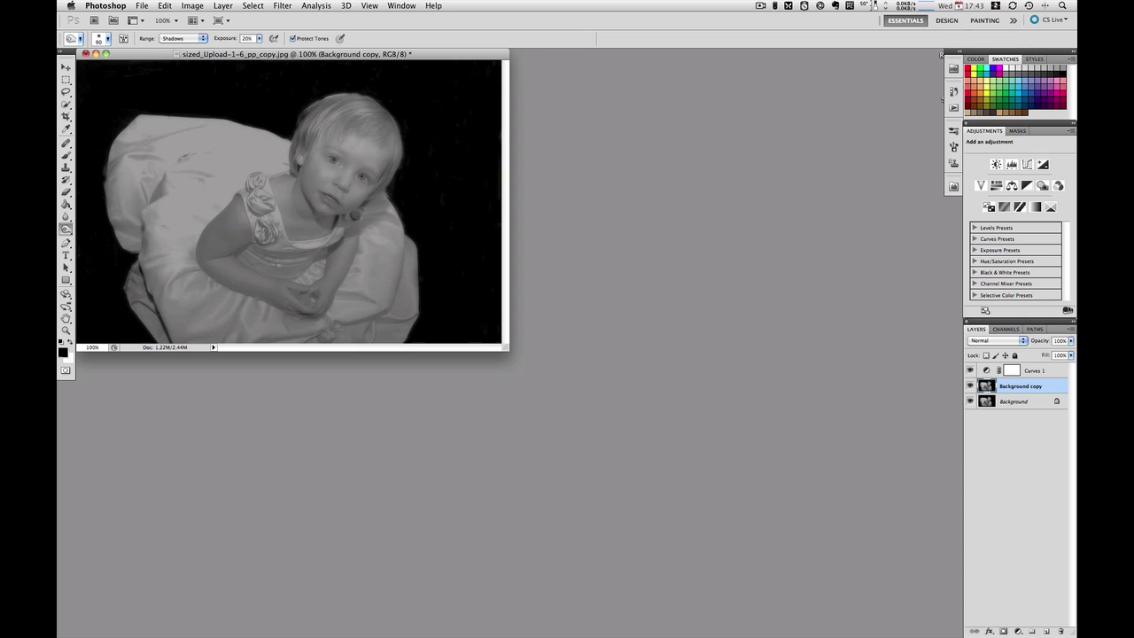
click(969, 386)
click(969, 386)
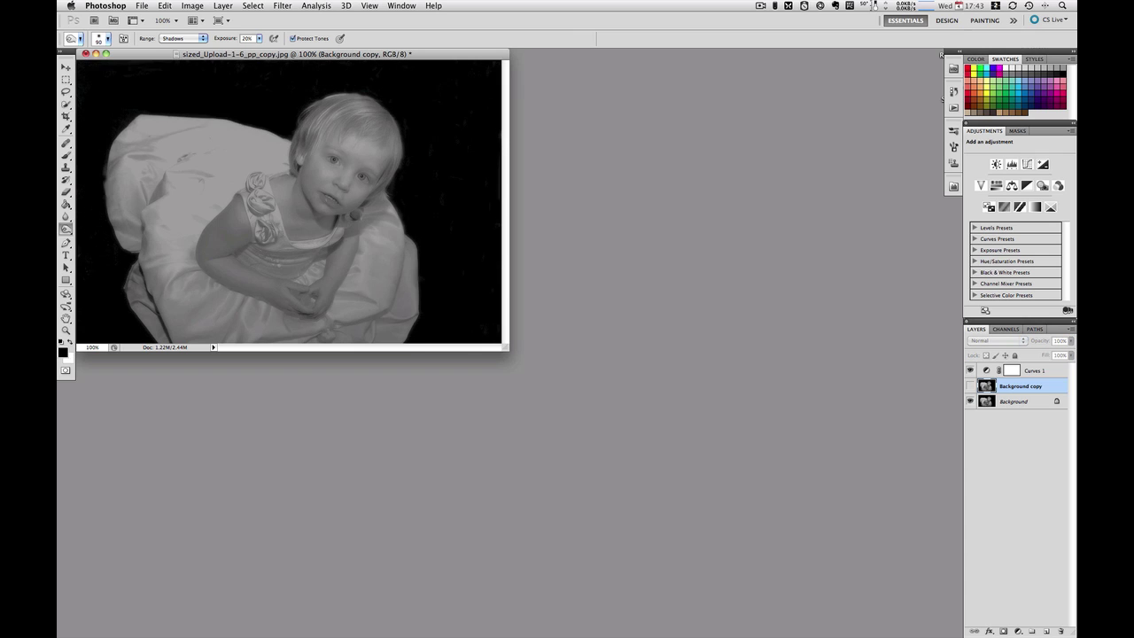
click(970, 386)
click(969, 387)
click(969, 387)
click(969, 387)
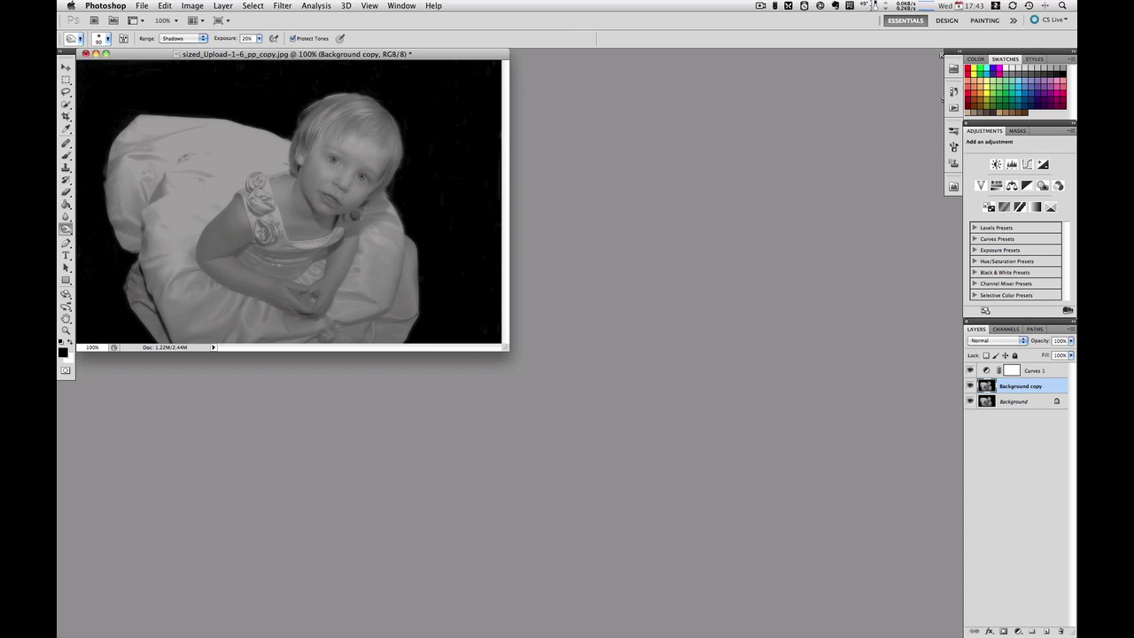
click(969, 386)
click(970, 386)
click(969, 386)
click(969, 386)
click(971, 386)
click(970, 386)
click(970, 387)
click(969, 386)
Select the Curves 1 adjustment layer and set its blend mode to Normal
click(1034, 371)
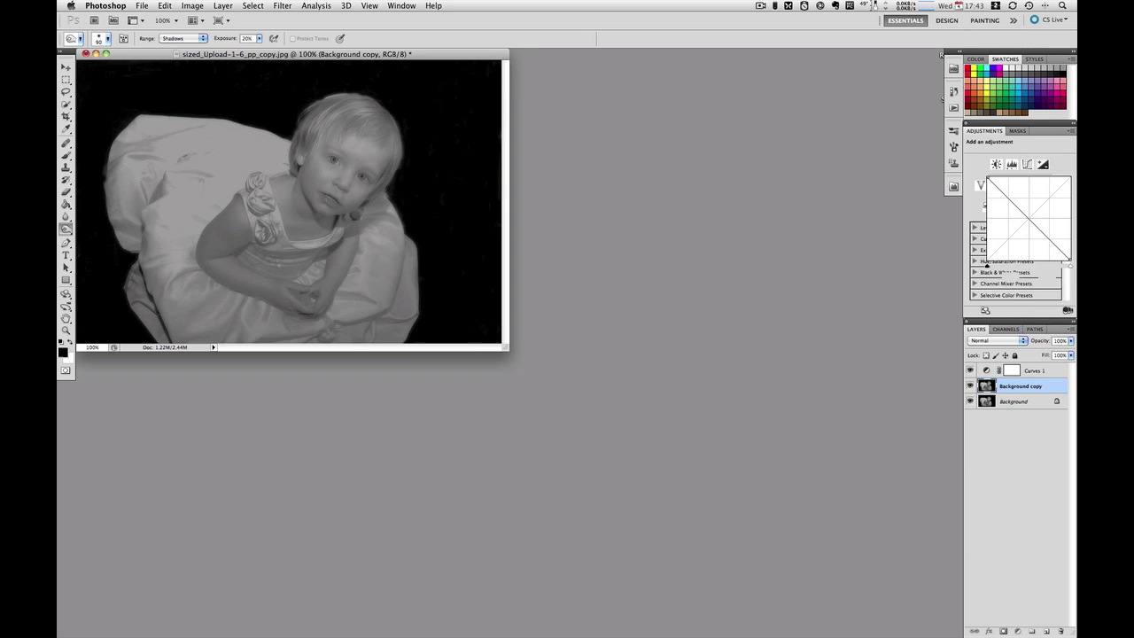
click(996, 340)
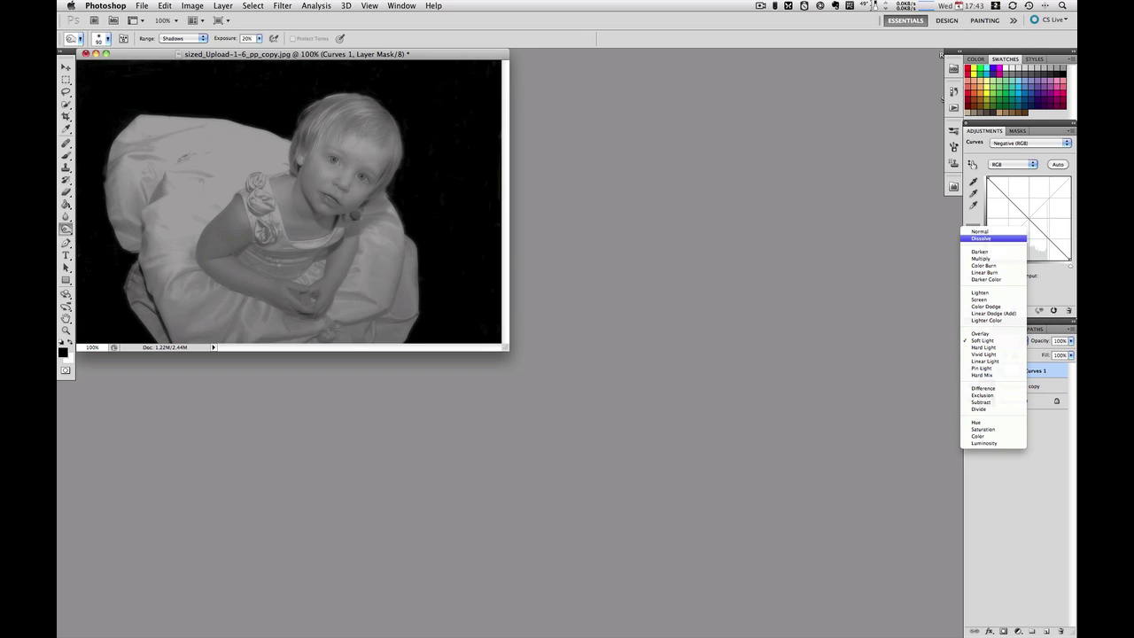
click(979, 231)
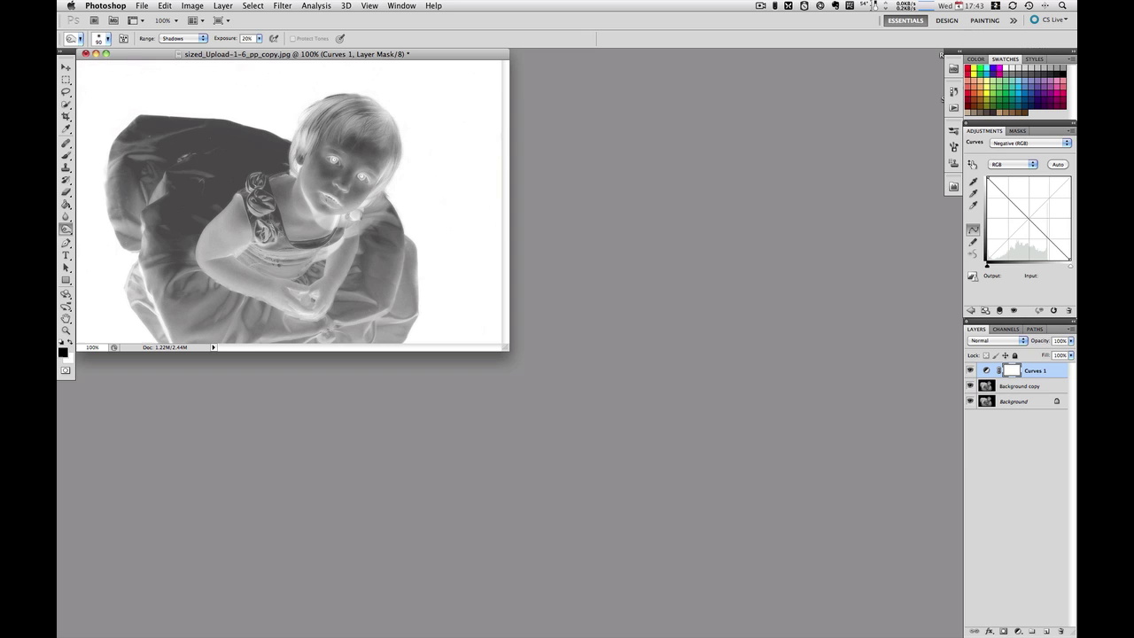
Hide and delete the Curves 1 adjustment layer, and flatten the image
click(970, 370)
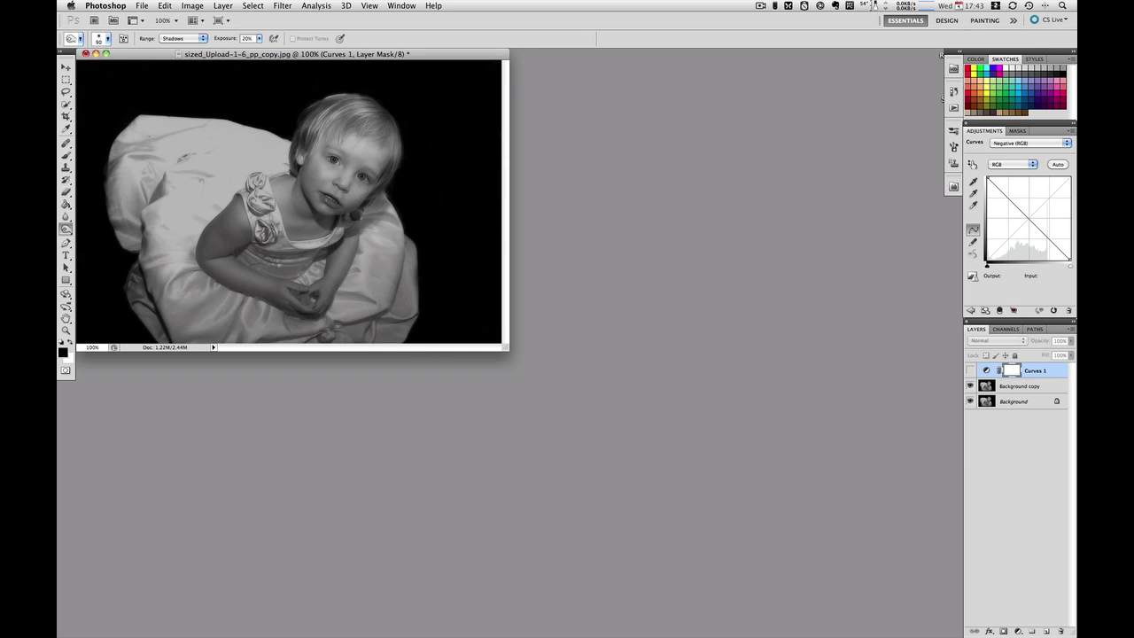
key(Delete)
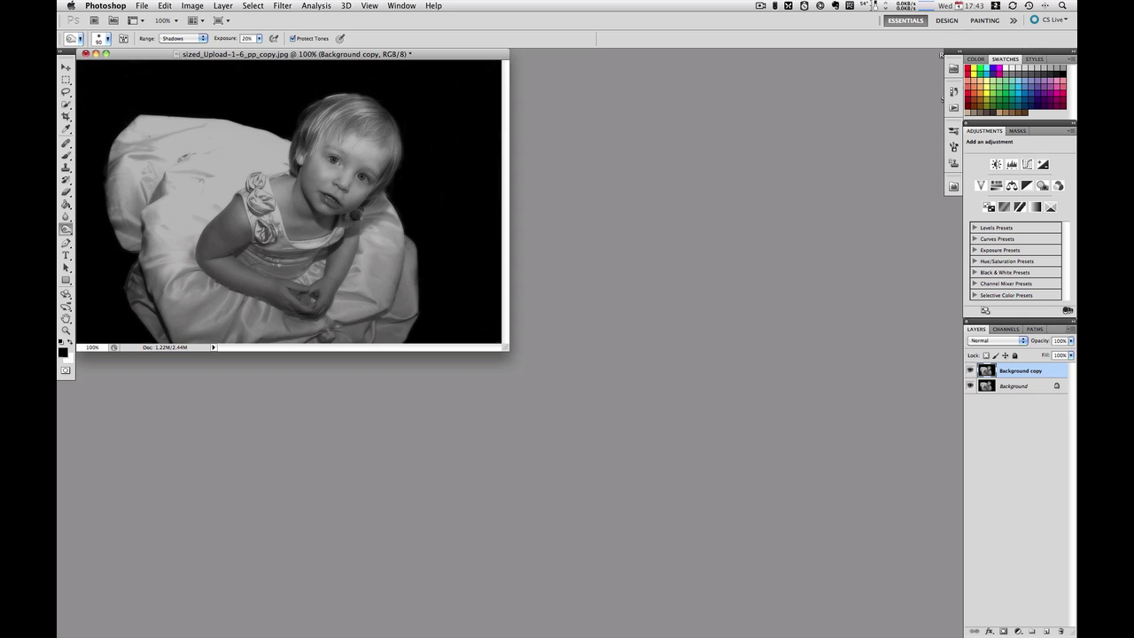
click(1070, 329)
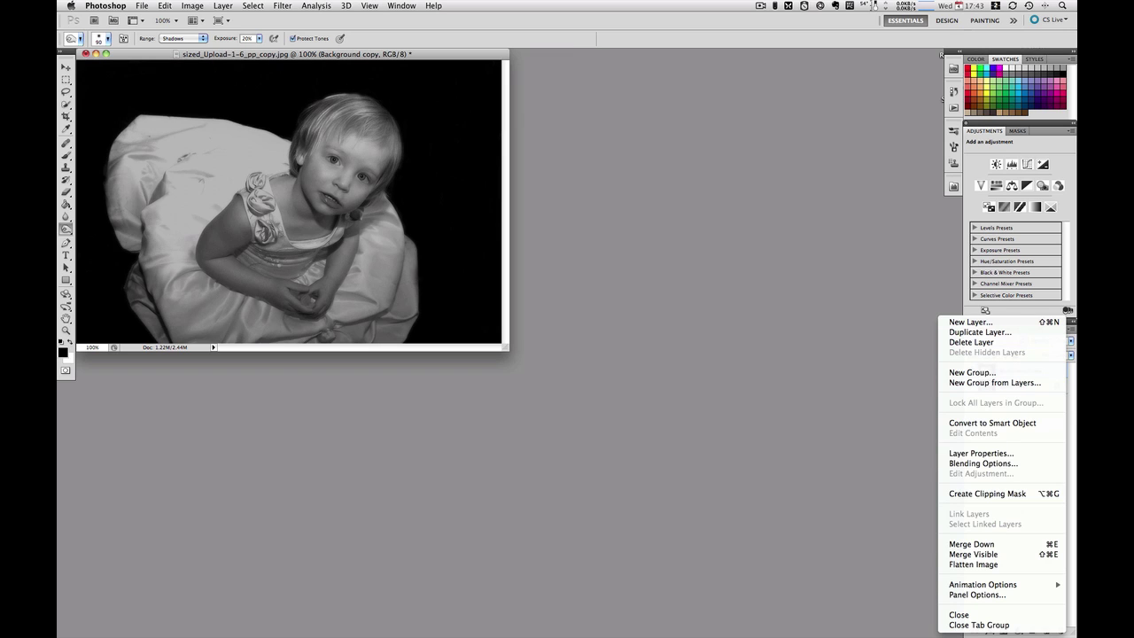
click(973, 564)
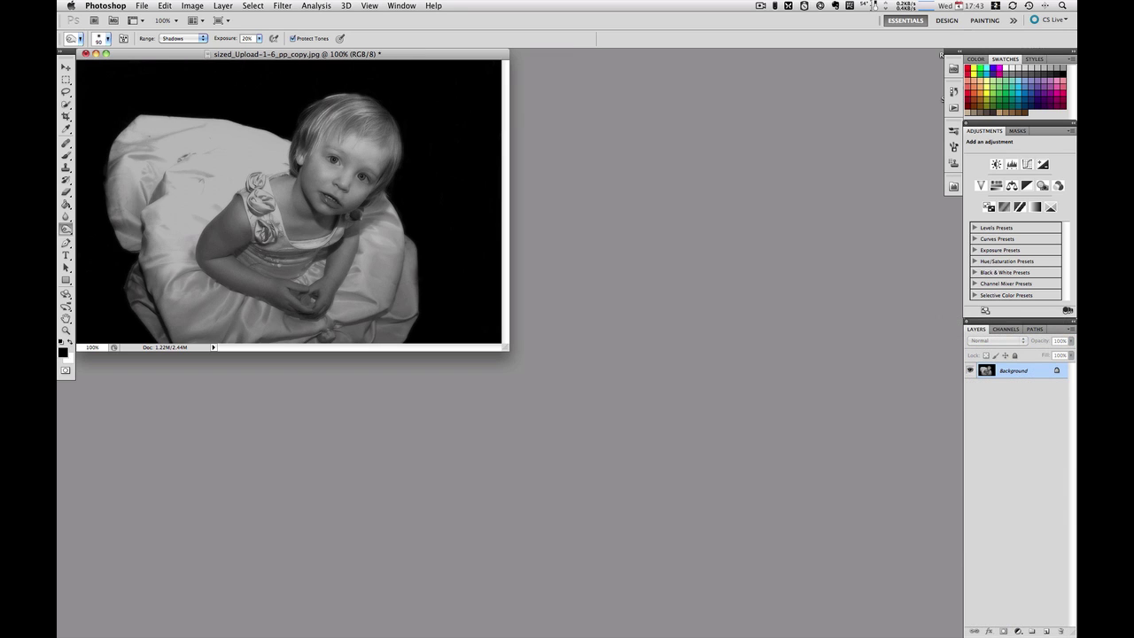